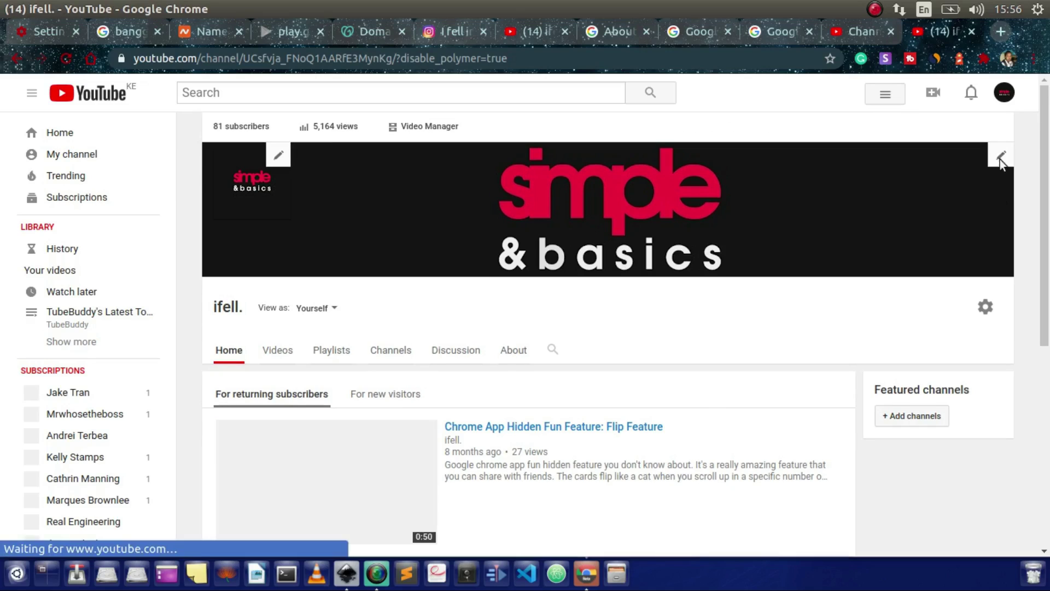
Upload ifell.banner.1.simple_and_basics_first.png from the computer as the new channel art
click(1000, 157)
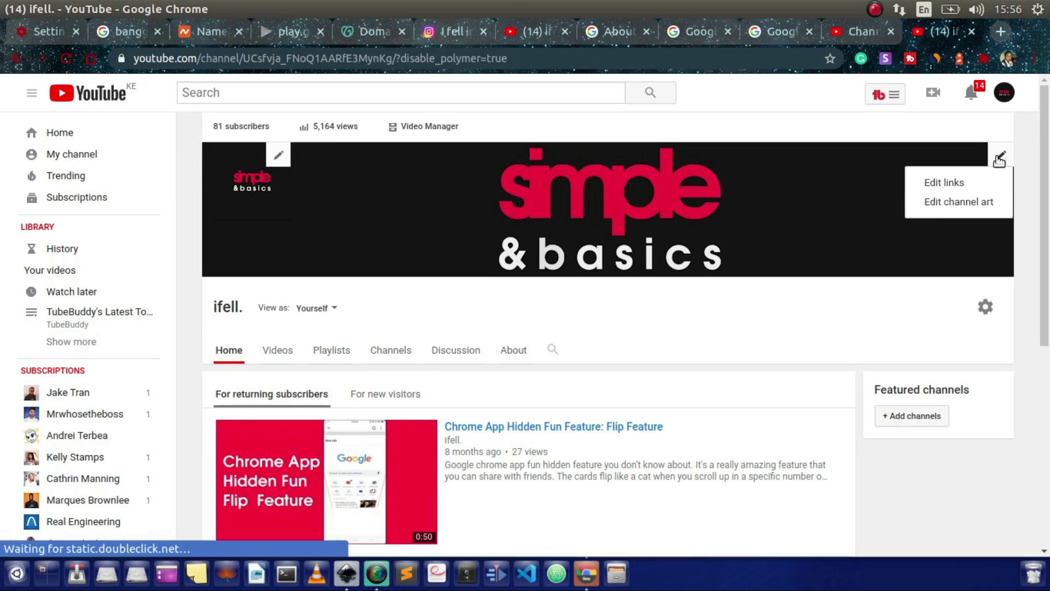
click(935, 202)
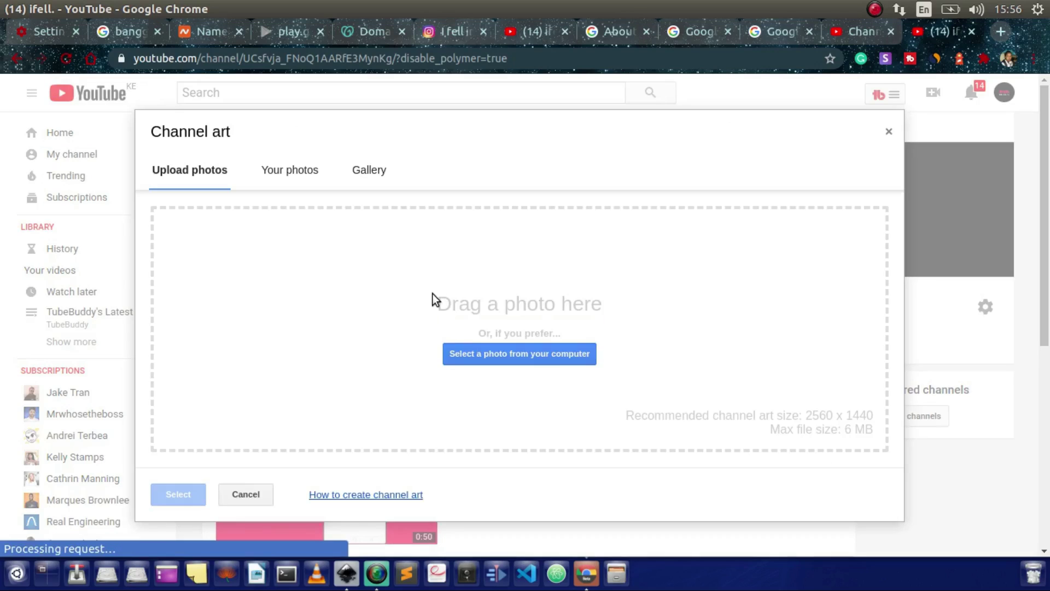
click(468, 353)
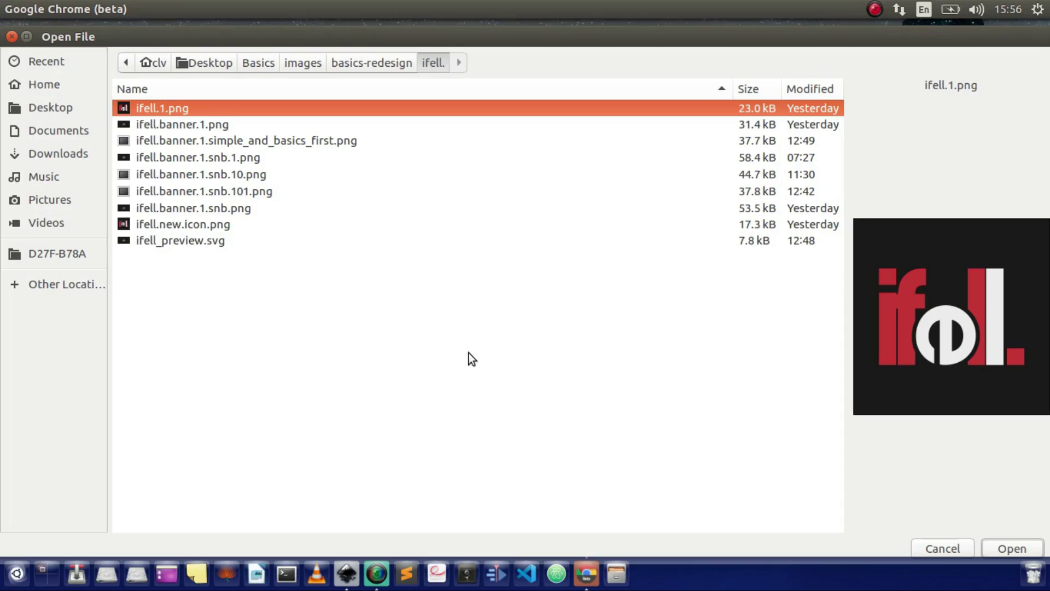
double_click(322, 140)
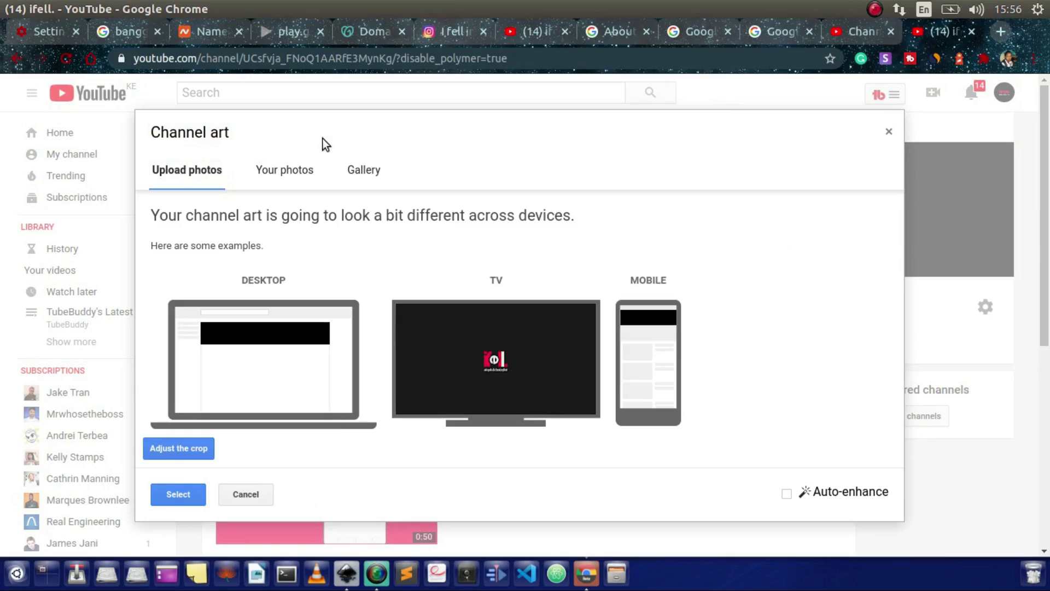
Review the banner crop and device previews, then save the ifell. banner as channel art
click(182, 450)
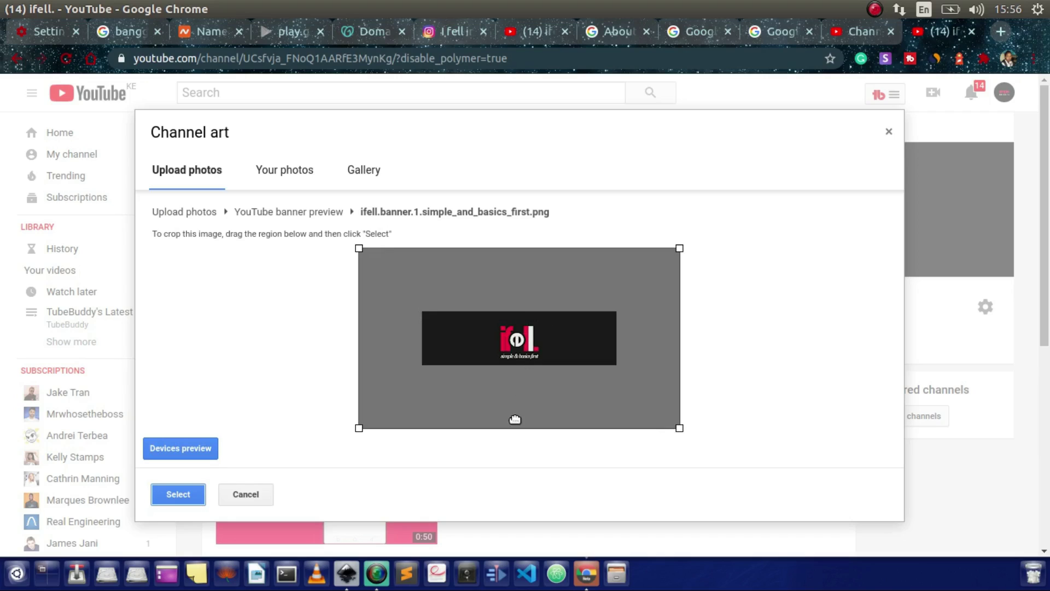
click(177, 452)
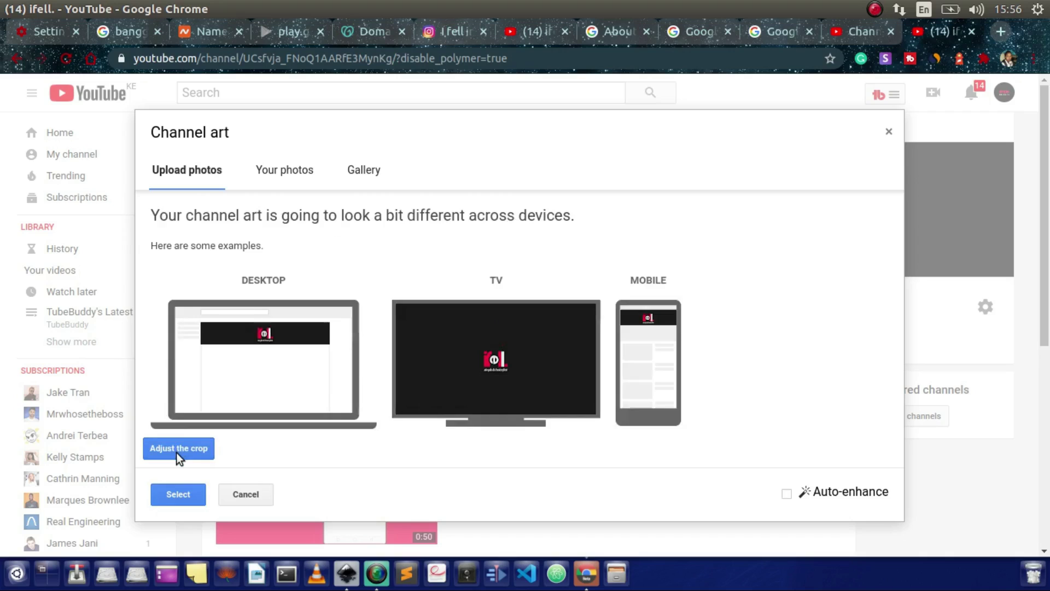
click(177, 498)
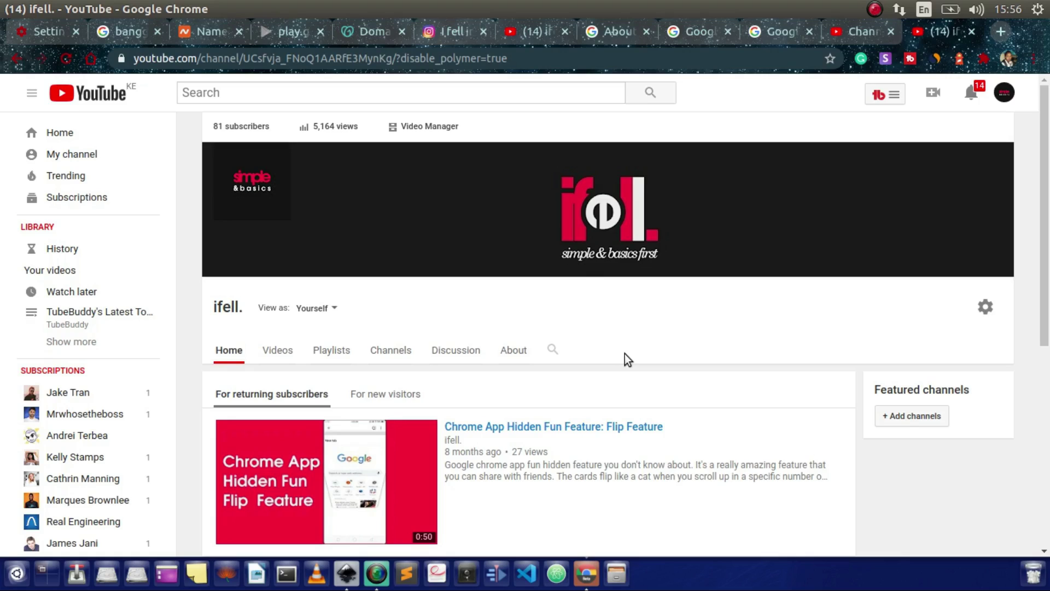
mouse_move(607, 210)
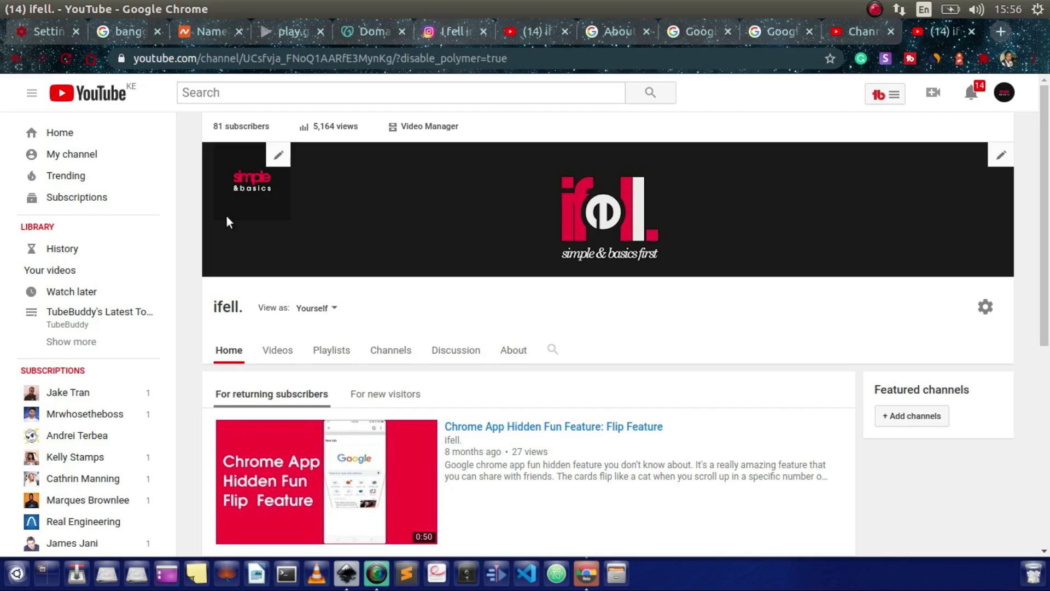
Start replacing the channel icon through the profile photo on Google About me
click(279, 155)
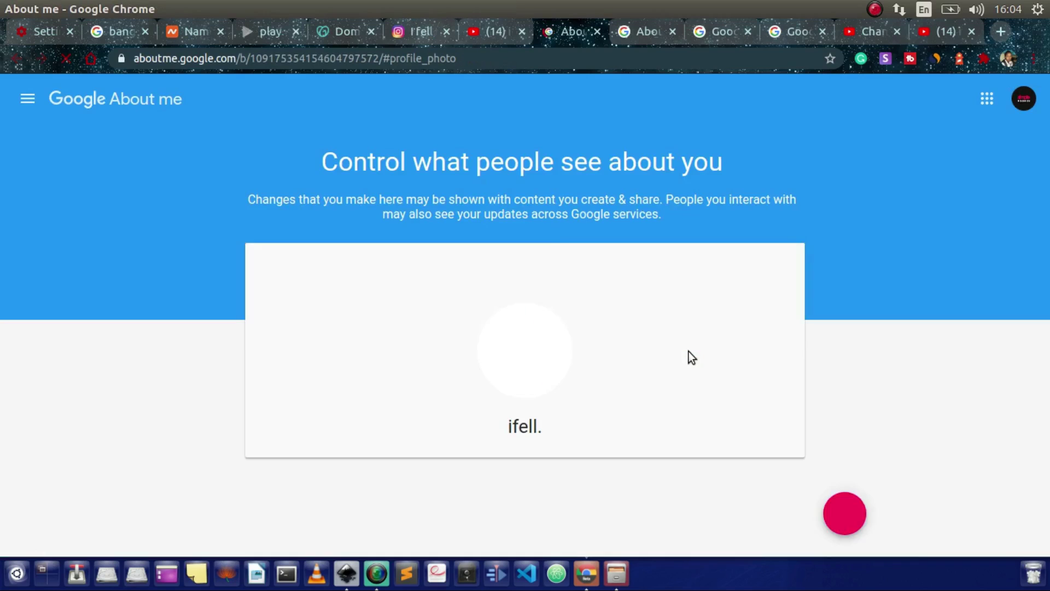
click(520, 359)
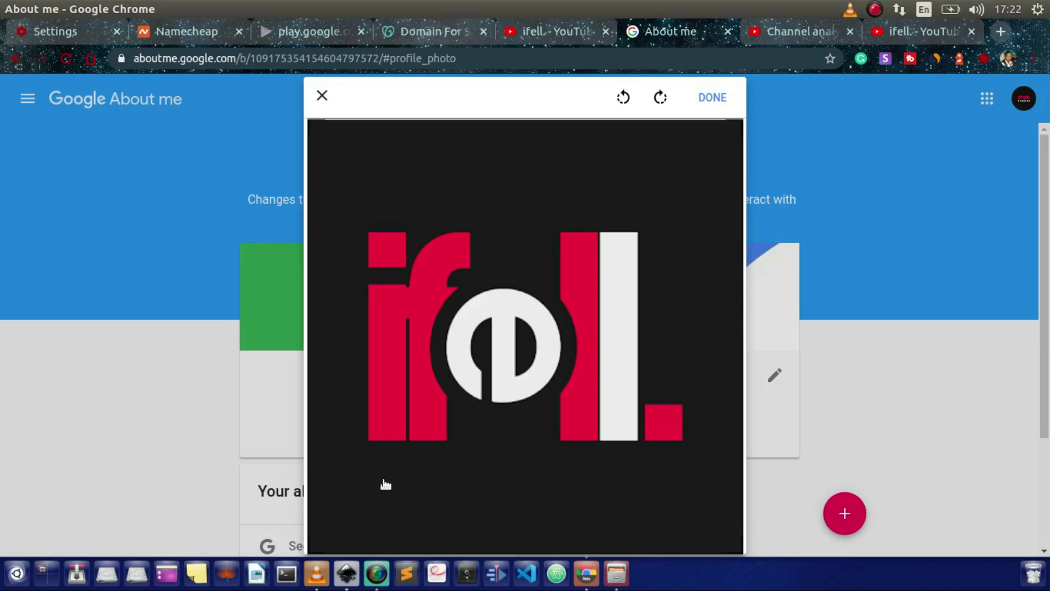
Confirm the cropped ifell. logo as profile picture and dismiss the update notice
click(712, 96)
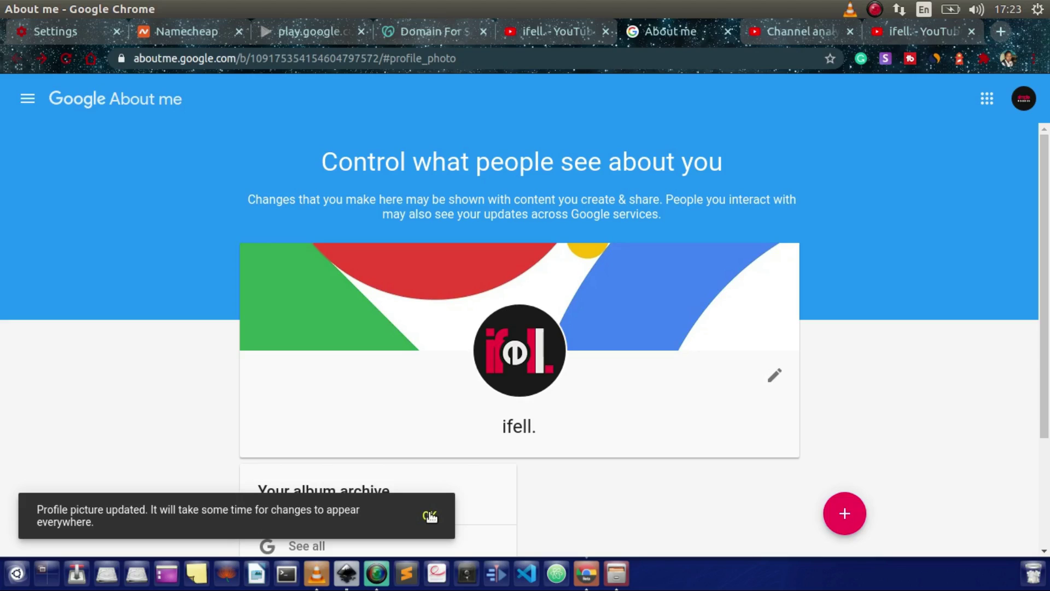
click(430, 517)
mouse_move(519, 350)
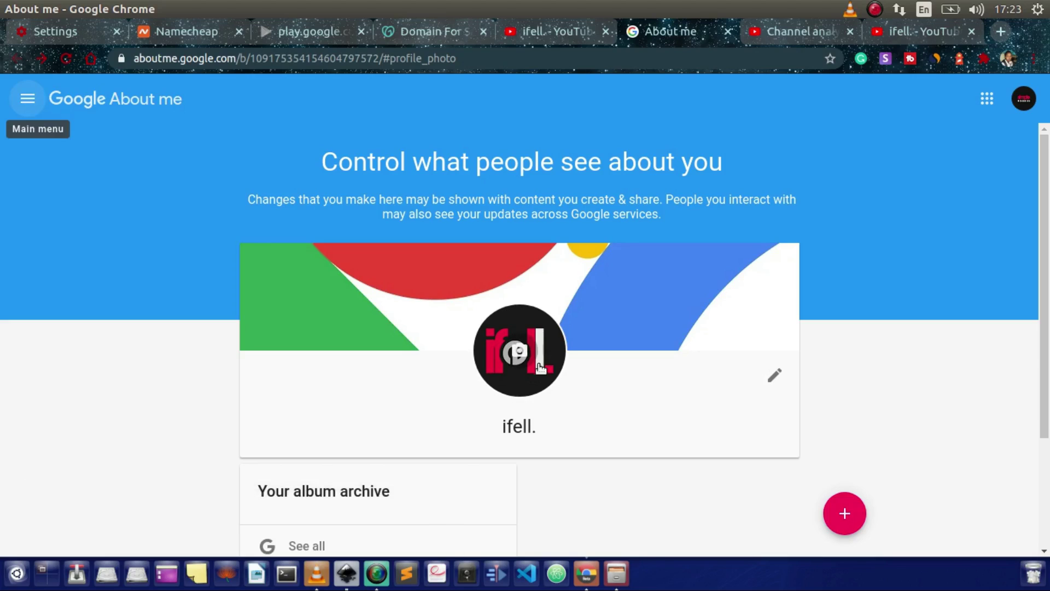
Reload the ifell. YouTube channel page to show the new icon and banner
click(563, 34)
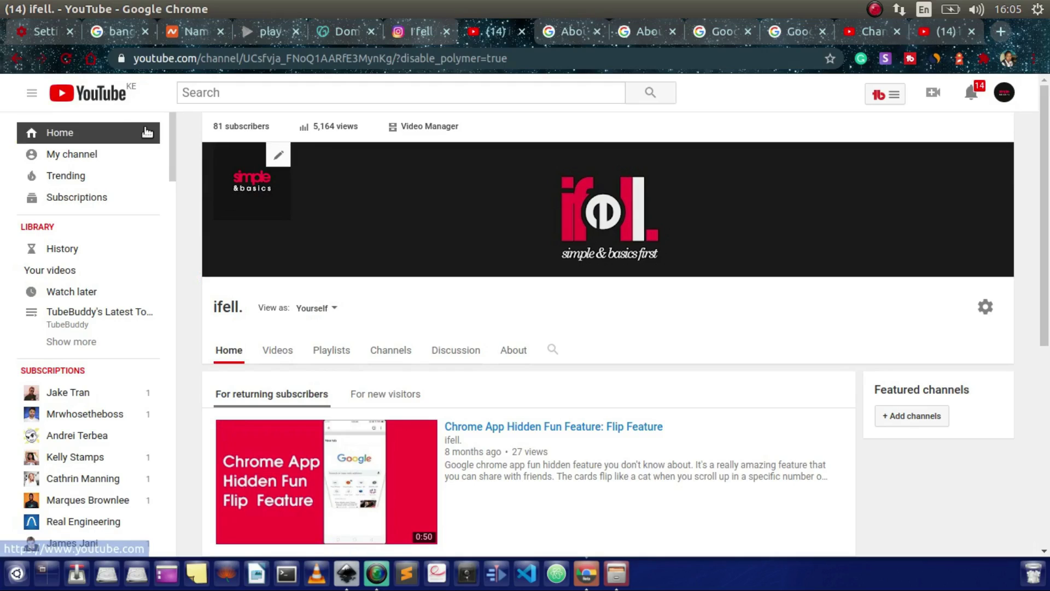
click(64, 57)
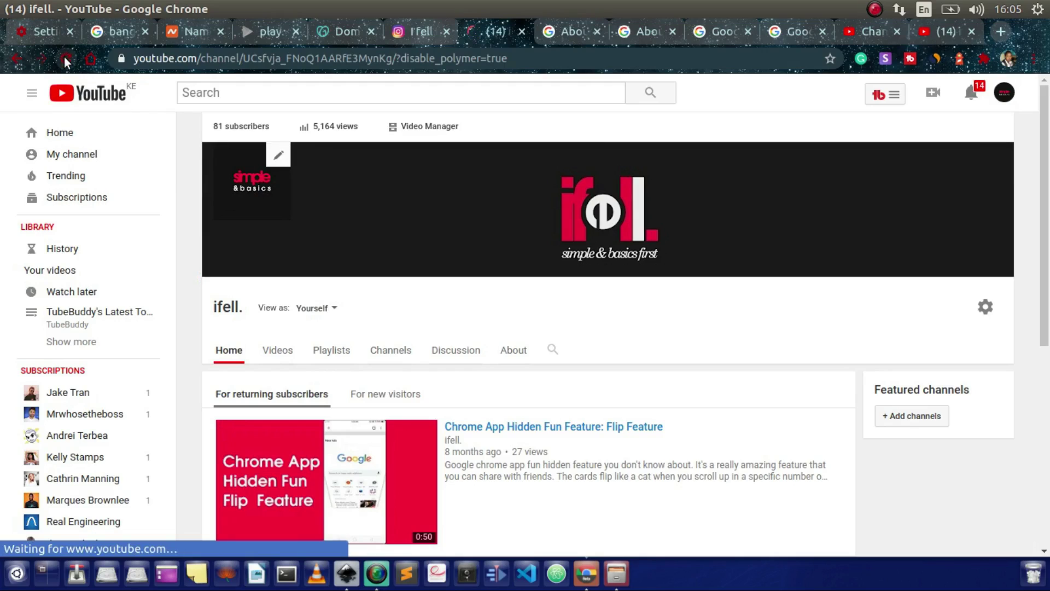